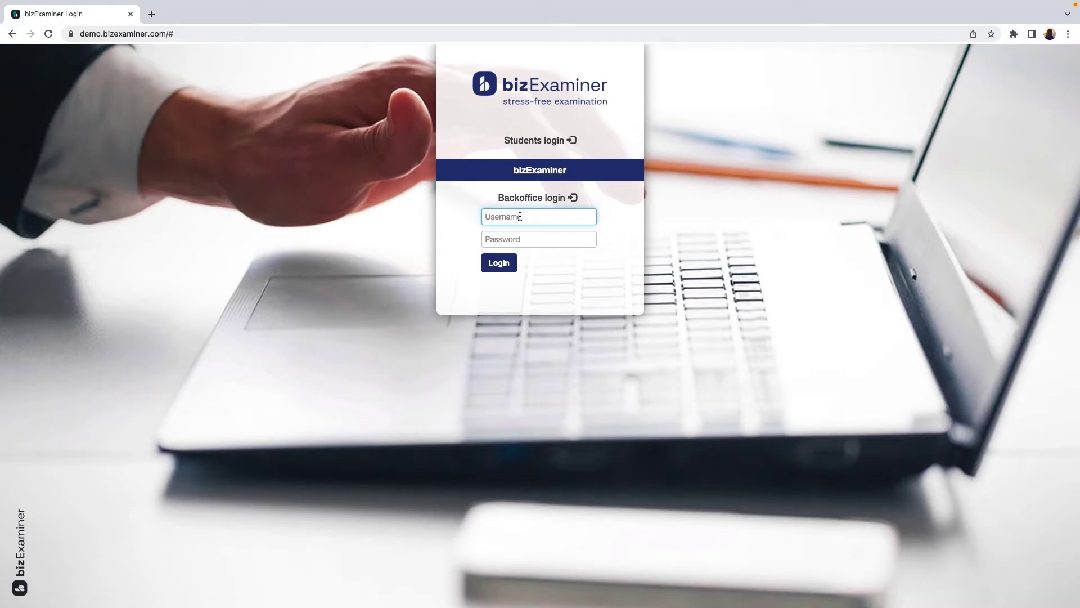
Log in to the backoffice as user 'scdemo' with the account password.
text(scdemo)
key(Tab)
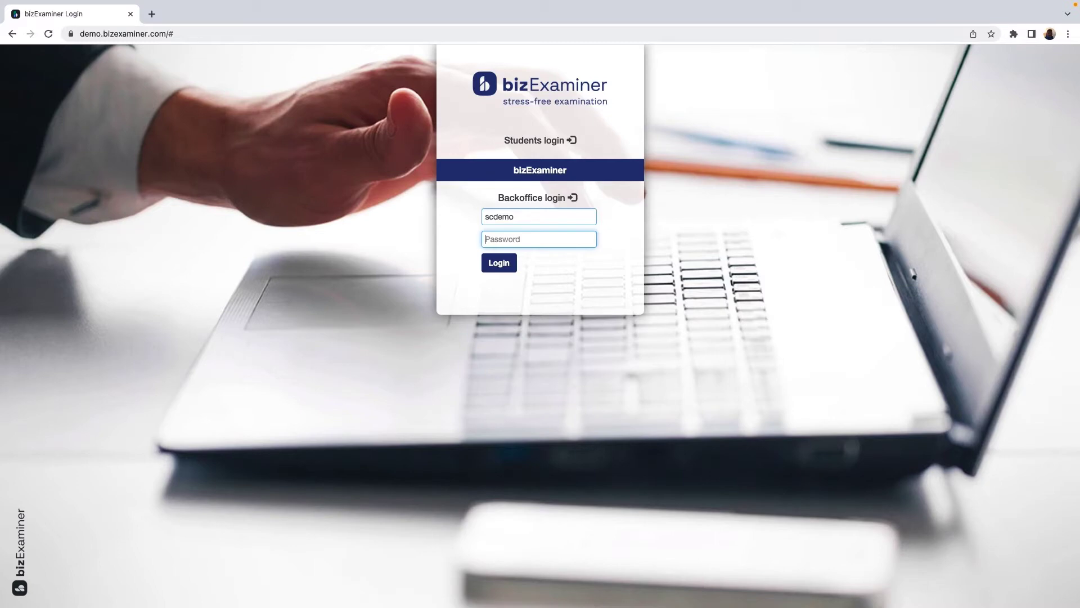
text(•••••••••)
key(Return)
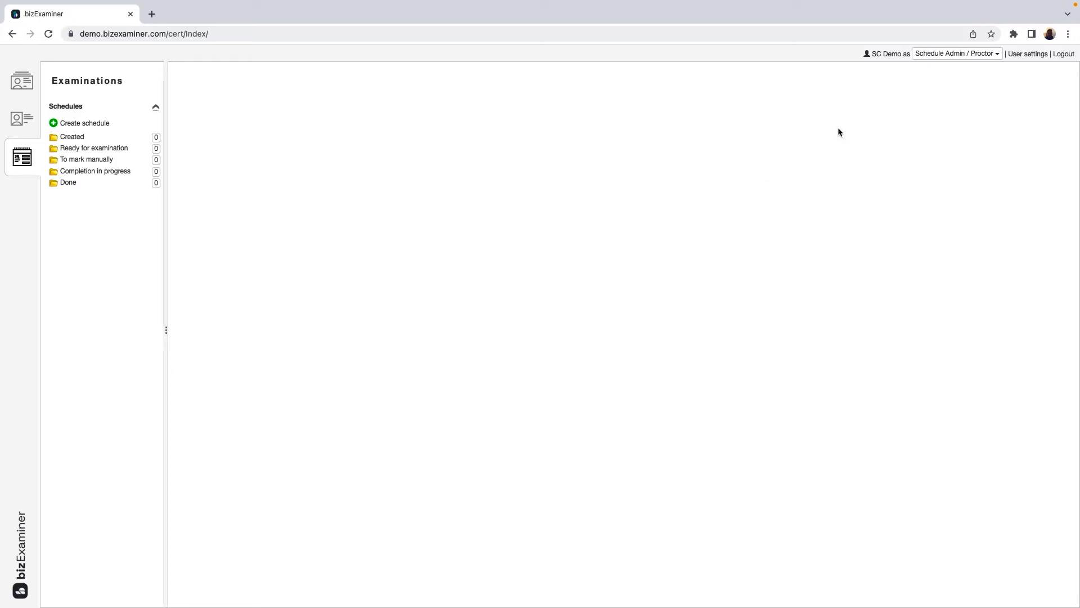
Switch the working role from the role list to Author.
click(935, 55)
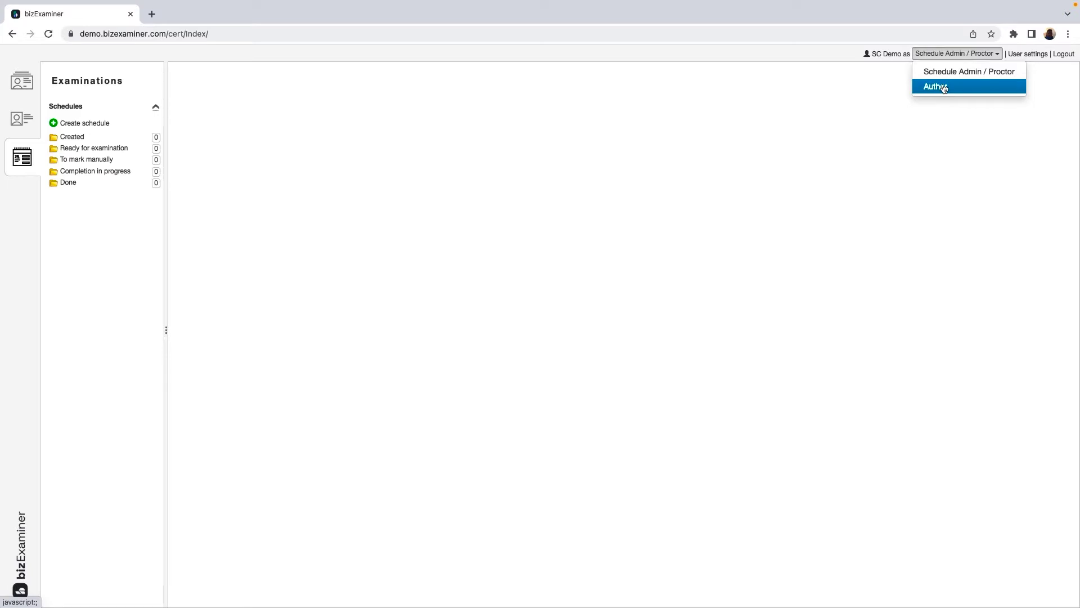
click(945, 87)
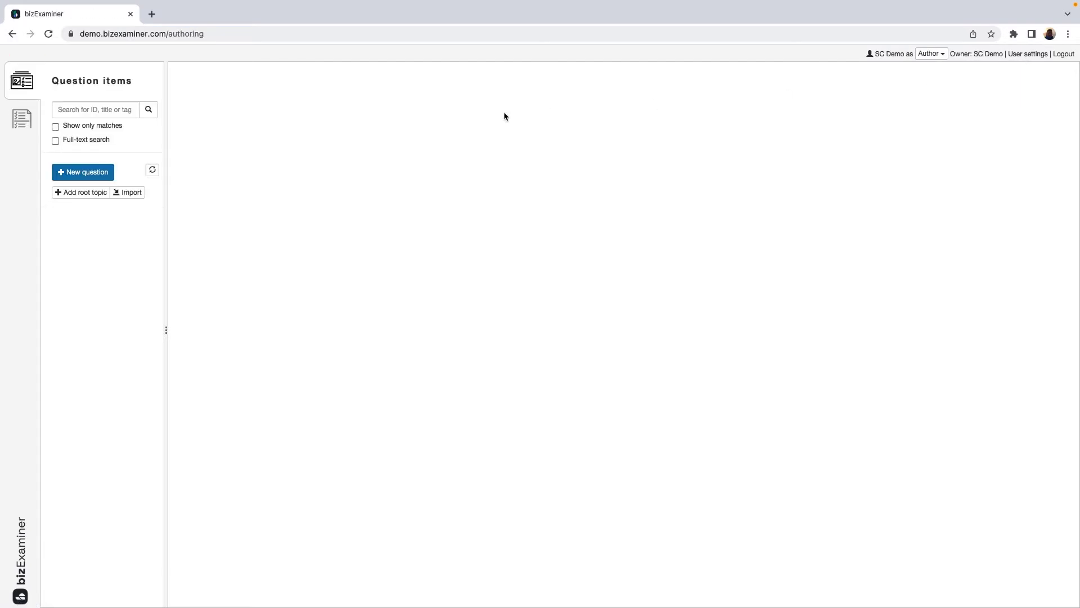
Start a new question to bring up the question type choices.
click(28, 117)
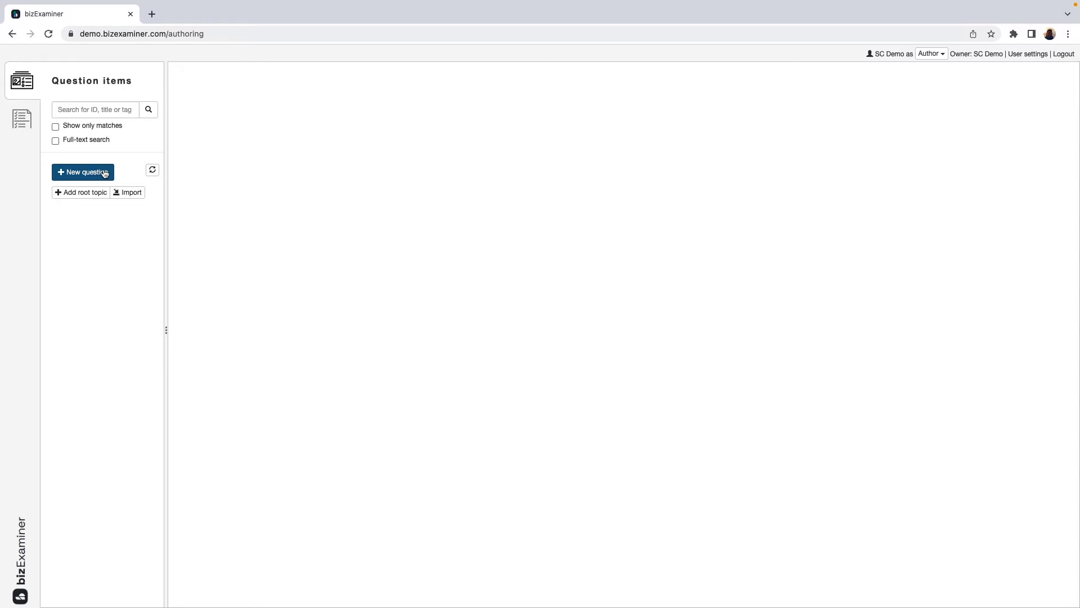
click(105, 175)
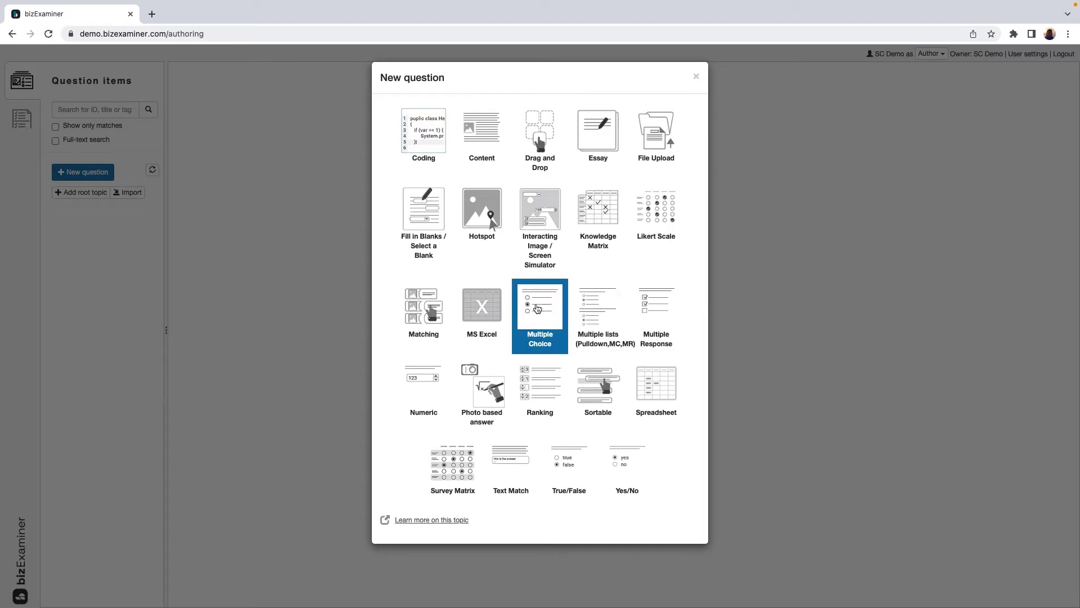
Create a Multiple Choice question titled 'demo mc'.
click(536, 306)
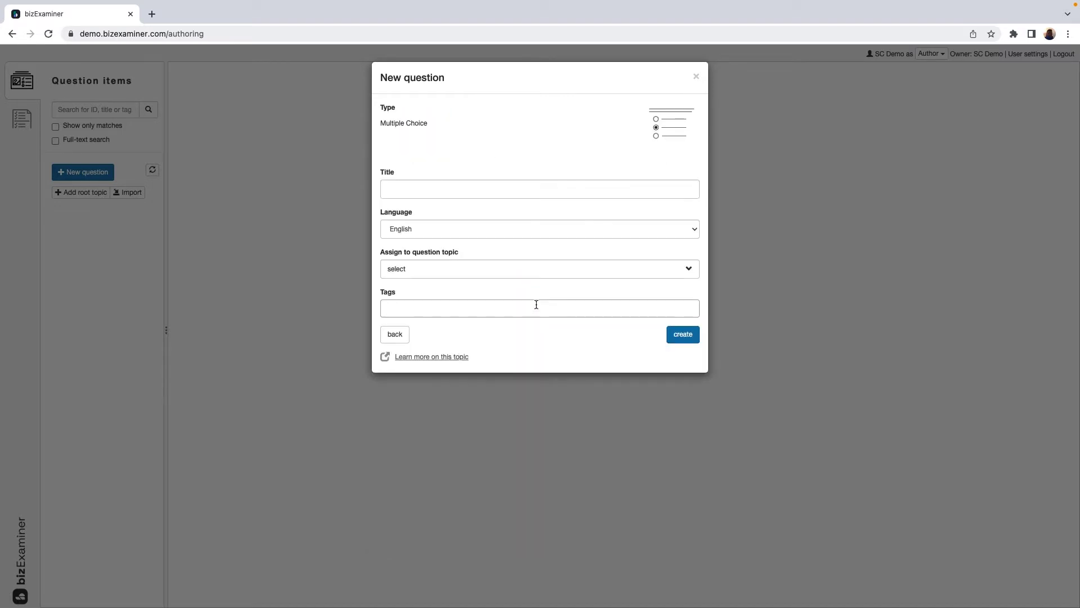
click(523, 191)
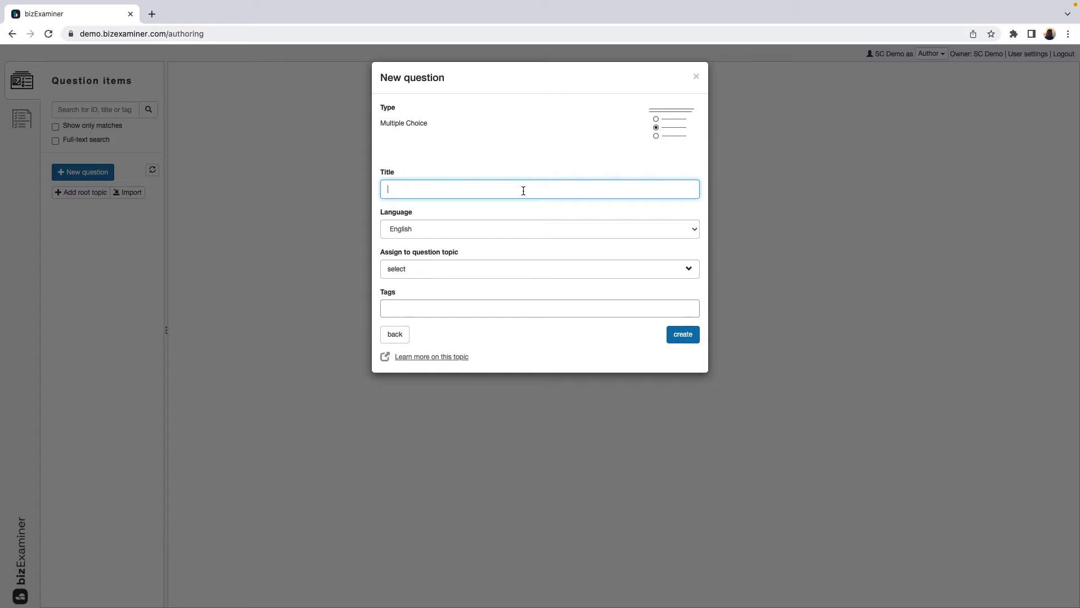
text(demo )
text(mc)
click(683, 335)
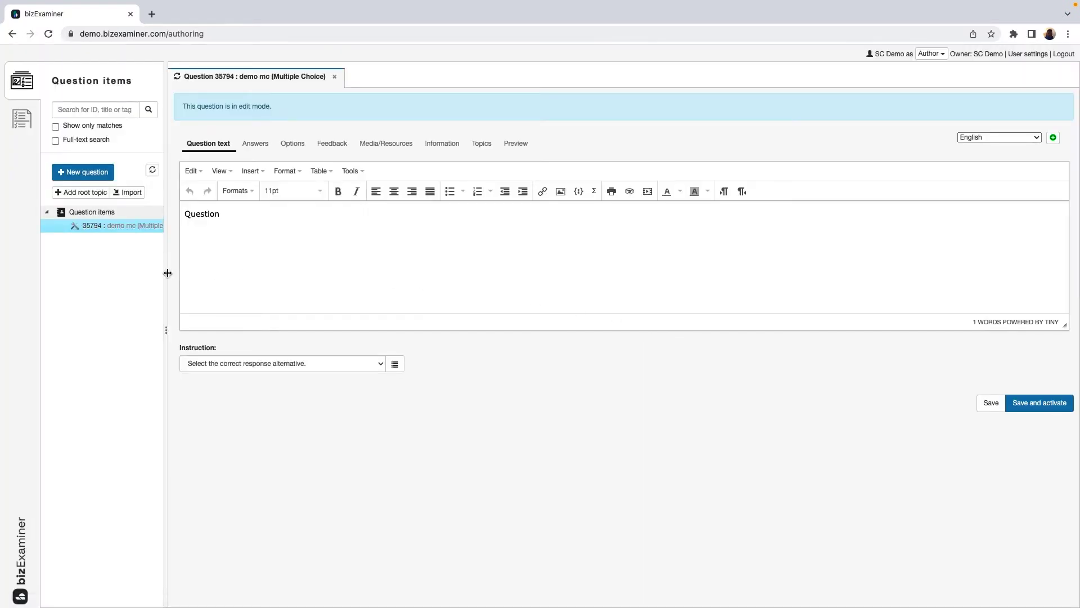
Widen the question items panel and show the answers of demo mc.
drag(166, 273, 231, 273)
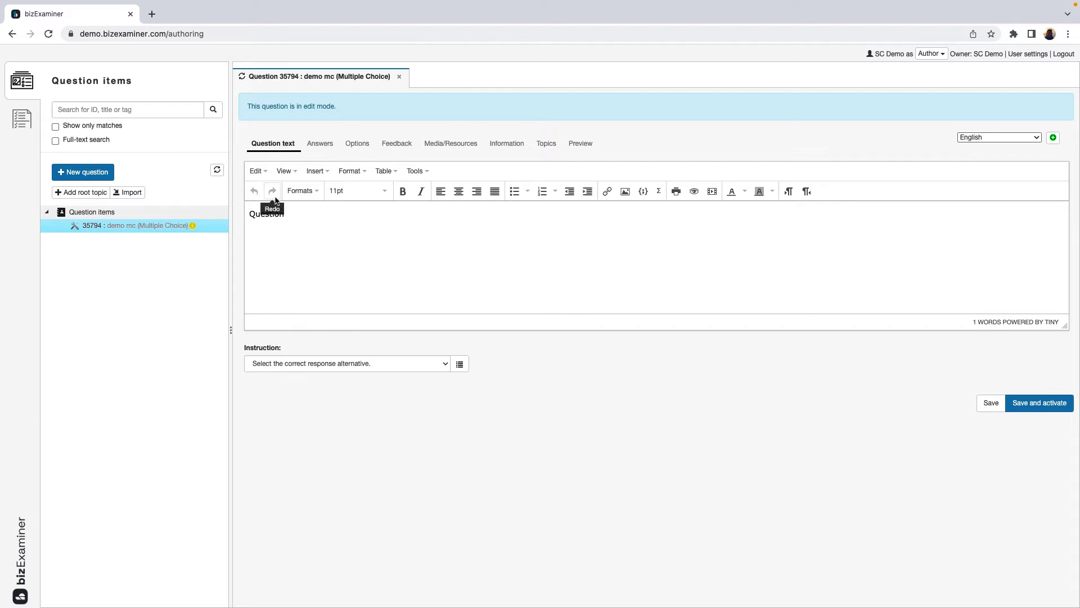
drag(291, 213, 248, 215)
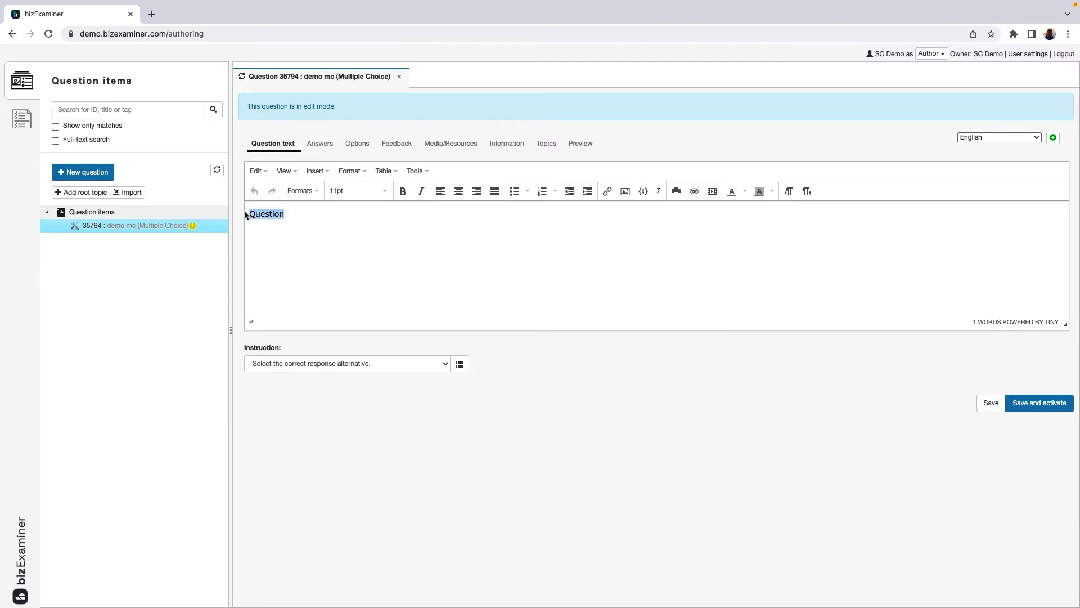
click(311, 217)
click(318, 146)
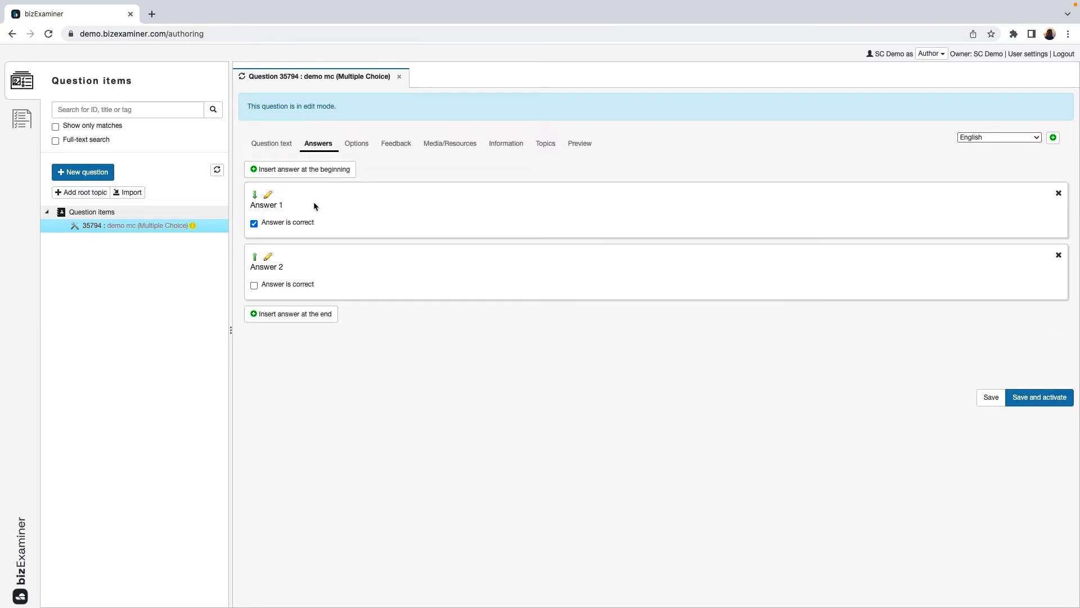
Append a third answer reading 'Answer 3' to demo mc.
click(319, 319)
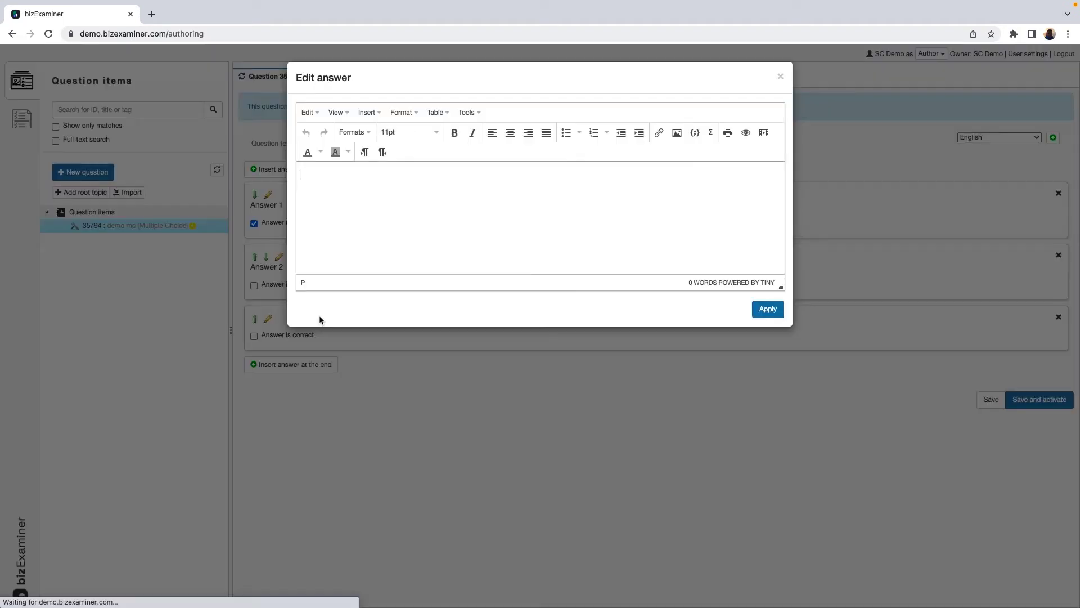
text(Answer )
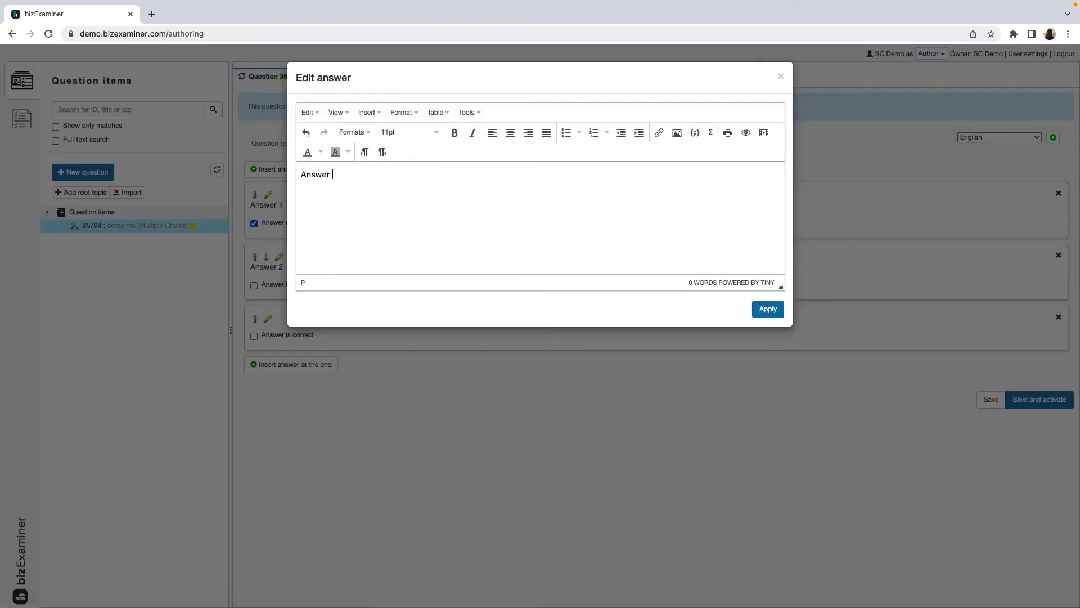
text(3)
click(768, 309)
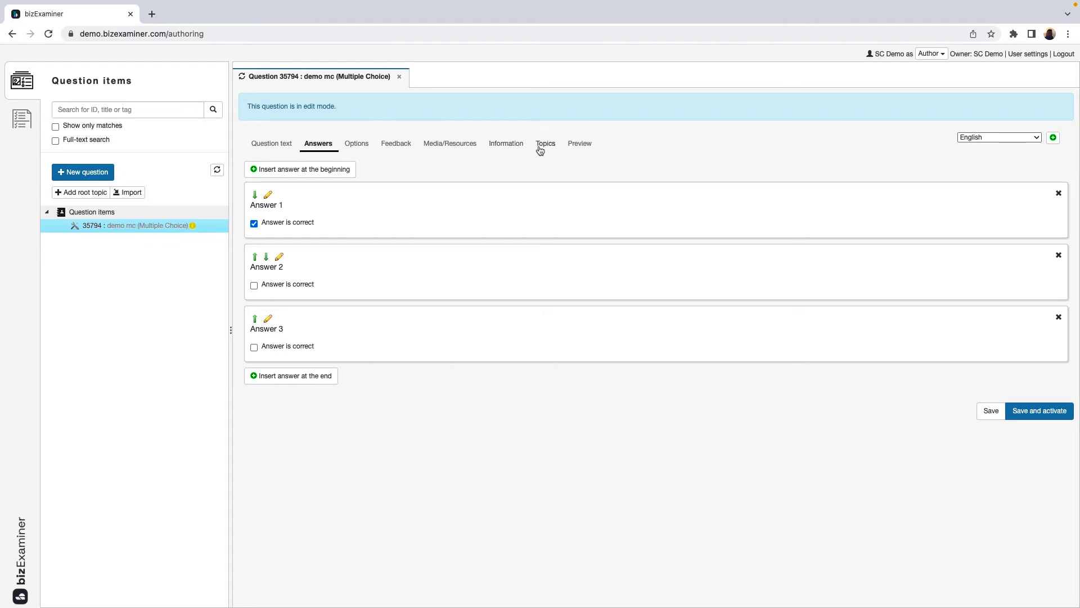
Preview demo mc, submitting Answer 2 and then Answer 1 to check the points awarded.
click(584, 148)
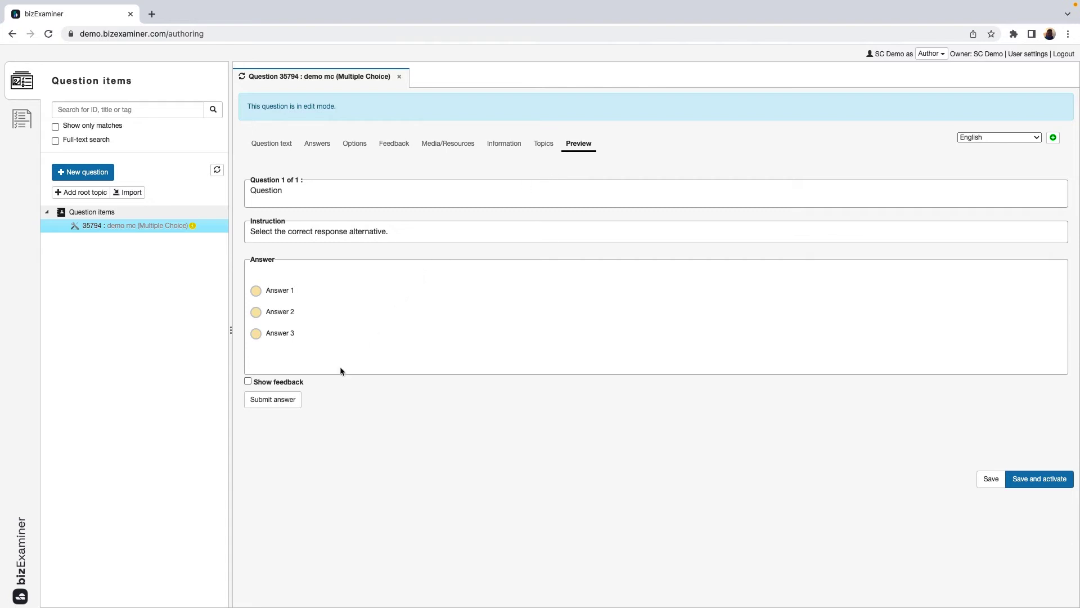
click(256, 311)
click(273, 399)
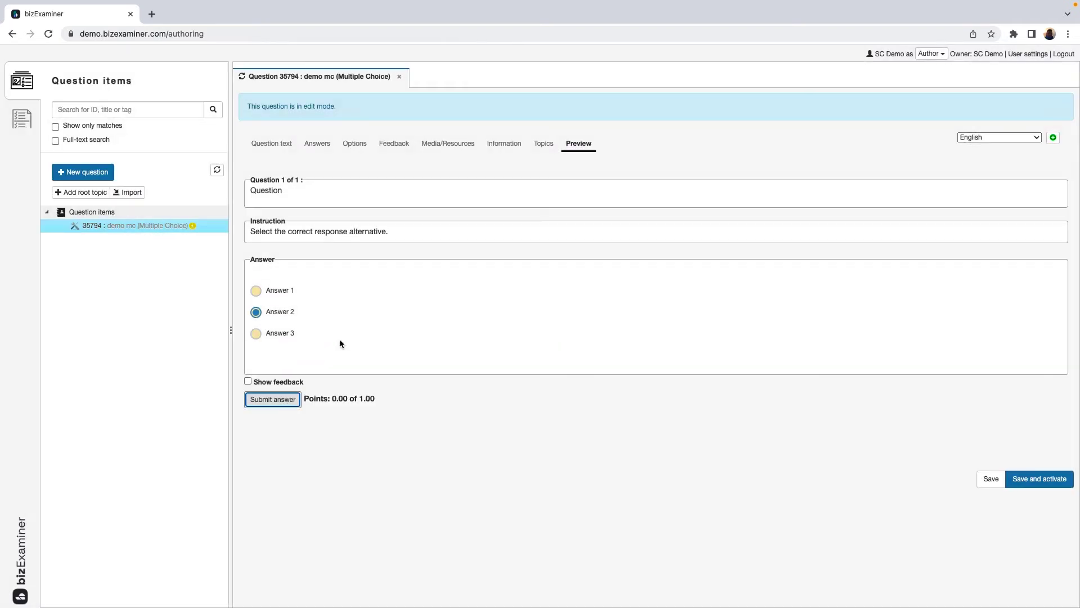
click(256, 291)
click(273, 399)
drag(331, 398, 360, 399)
click(401, 400)
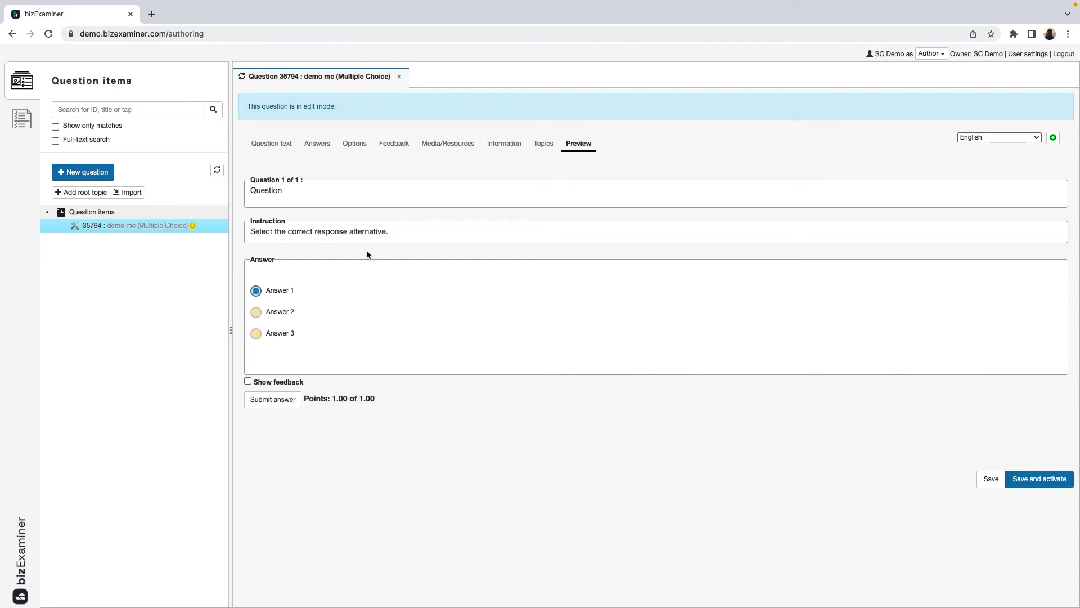
Mark Answer 2 correct, then re-test in preview: Answer 1 scores 0.00 of 1.00.
click(318, 145)
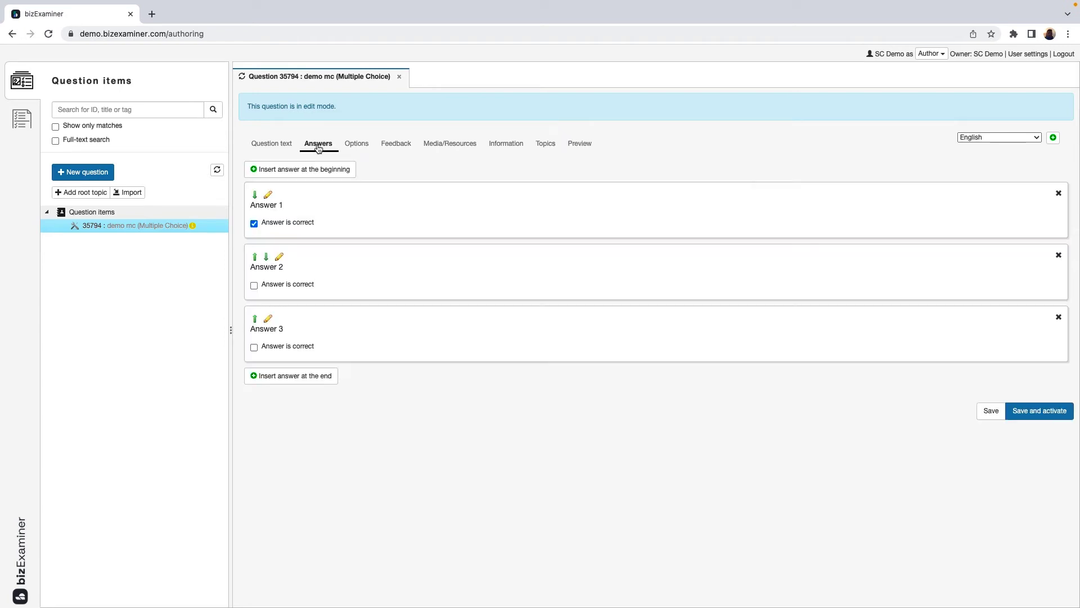
click(254, 285)
click(581, 148)
click(256, 312)
click(271, 400)
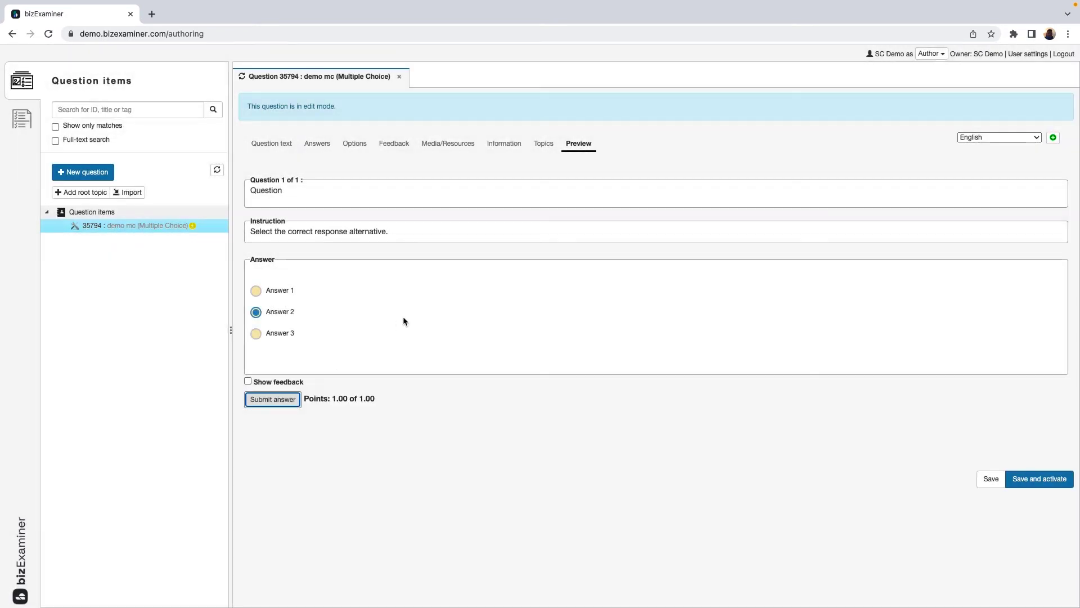
click(256, 290)
click(291, 405)
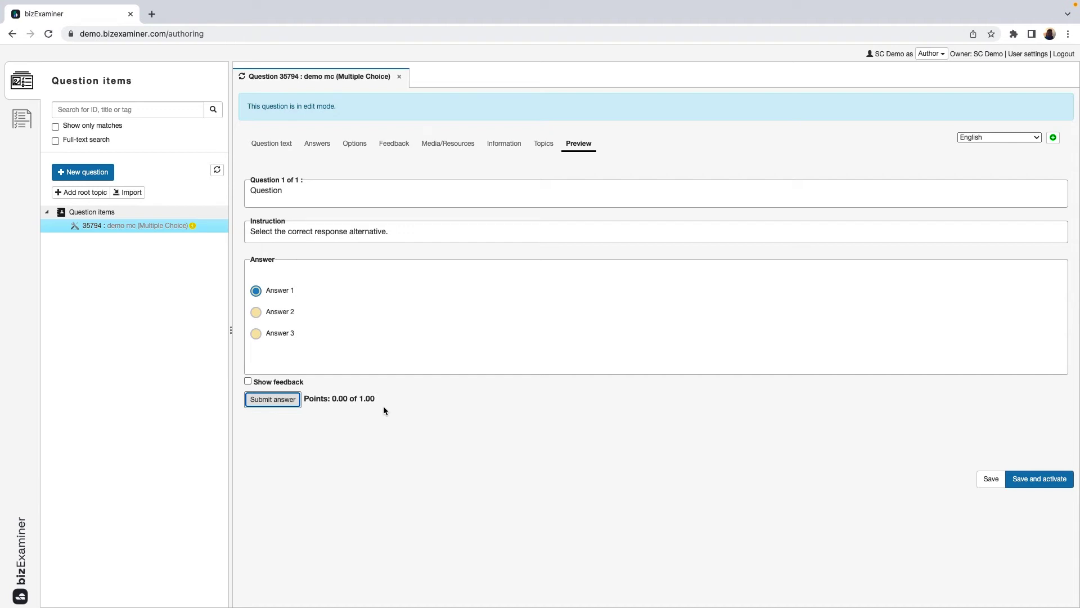
Save and activate demo mc, confirming creation of a new revision.
click(1038, 480)
click(687, 138)
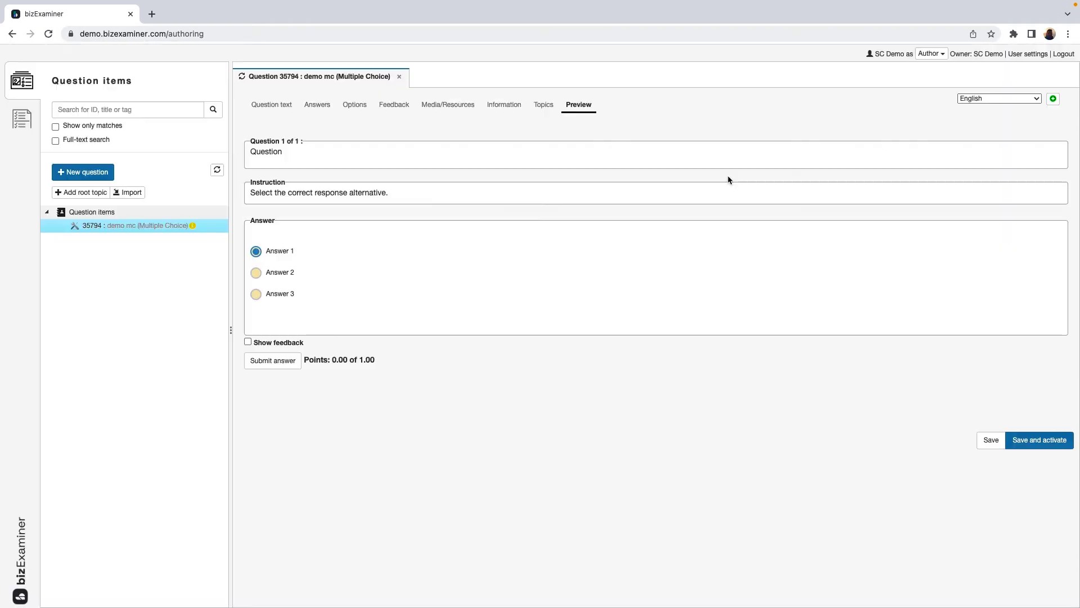
click(1039, 439)
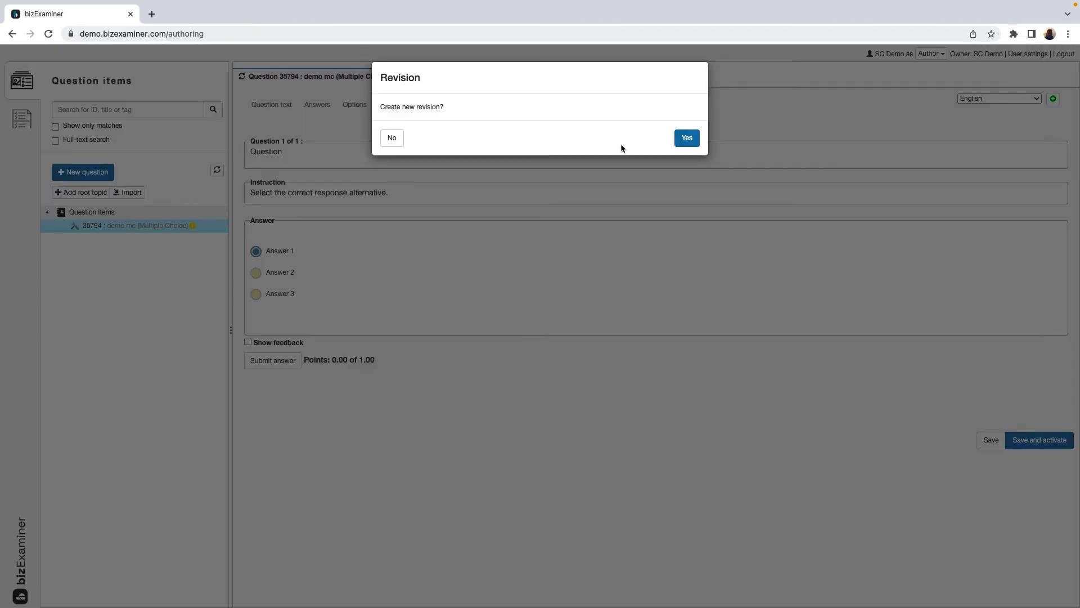
click(687, 138)
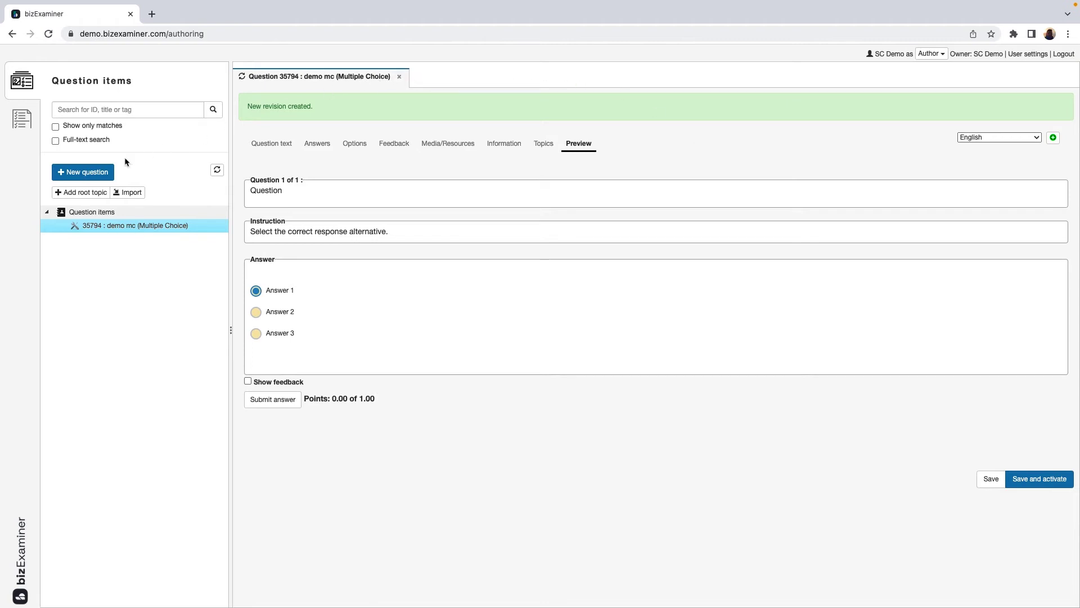
Create a Multiple Response question titled 'demo mr'.
click(282, 145)
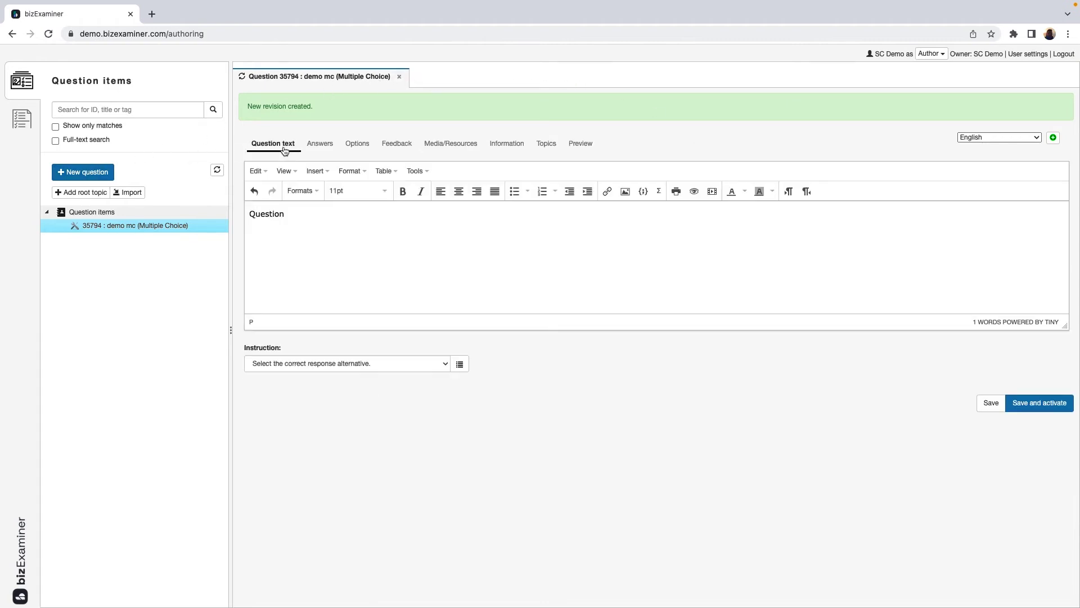
click(89, 175)
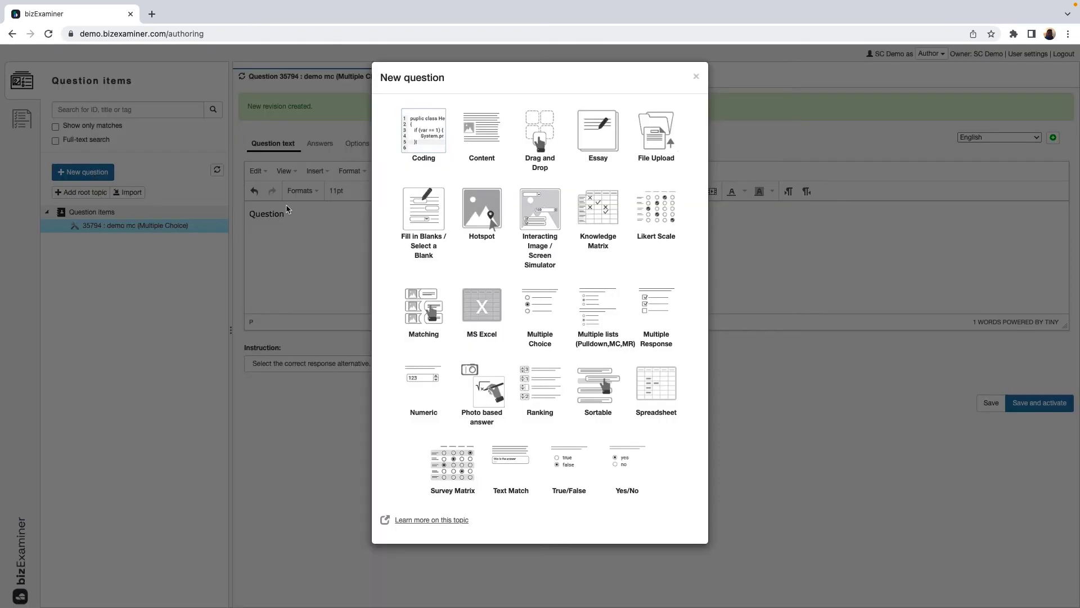
click(668, 314)
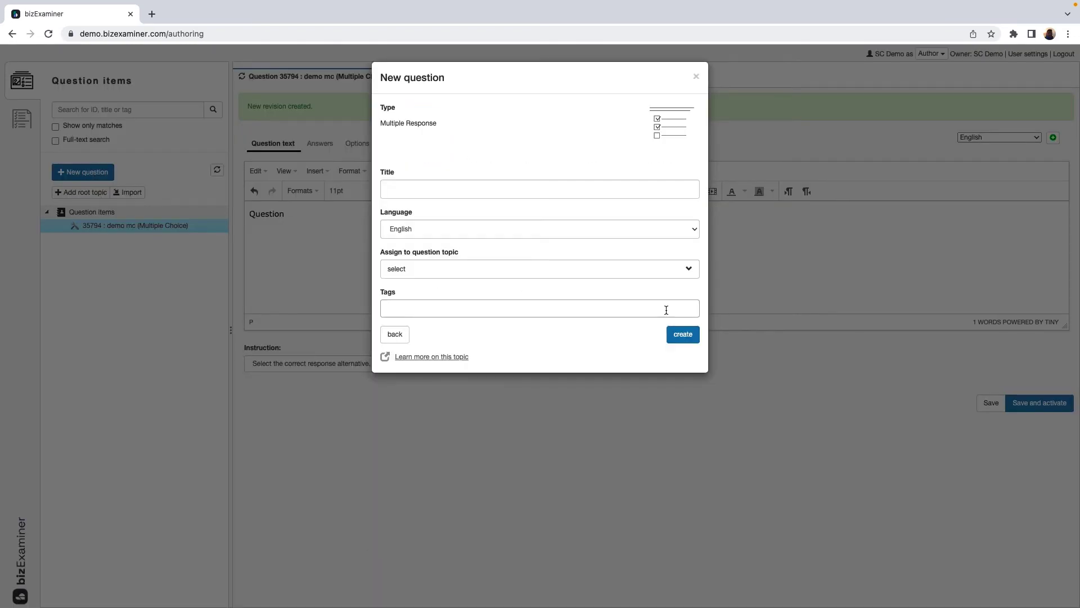
click(476, 189)
text(demo mr)
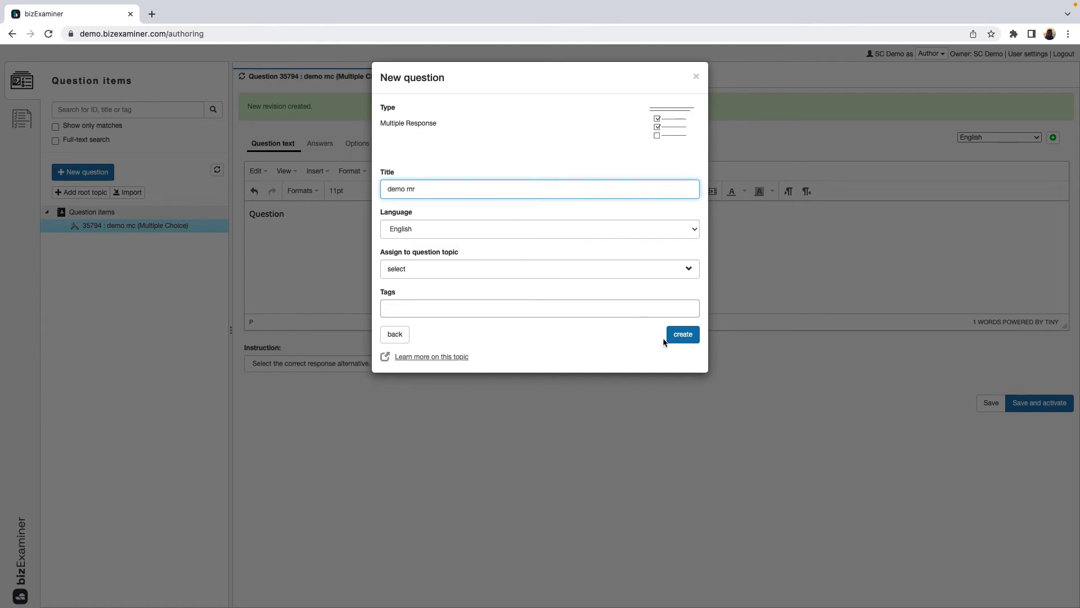
click(680, 336)
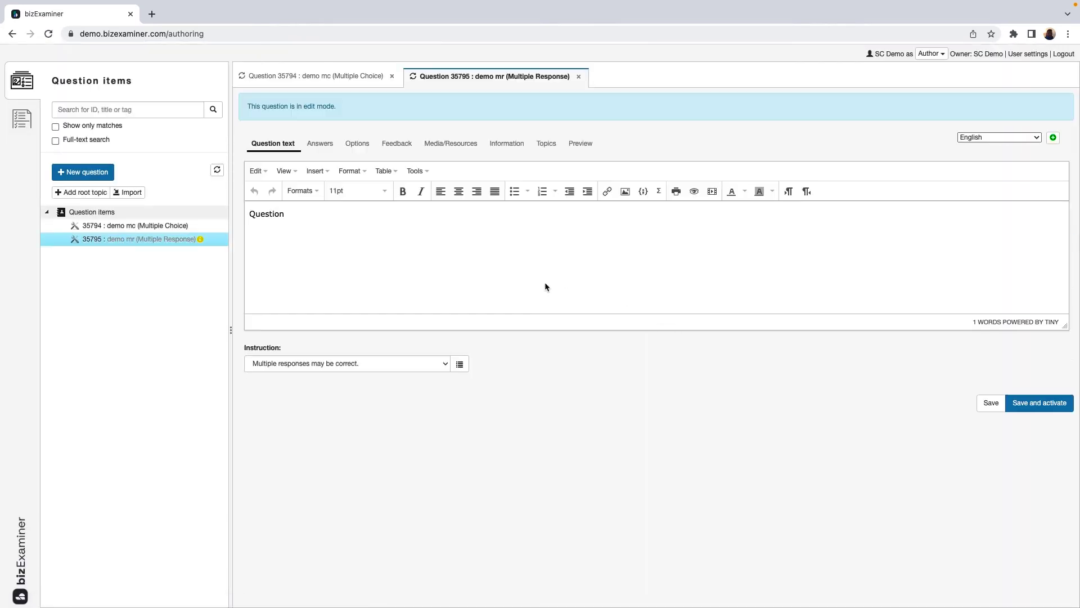
Append a third answer reading 'Answer 3' to demo mr.
click(321, 144)
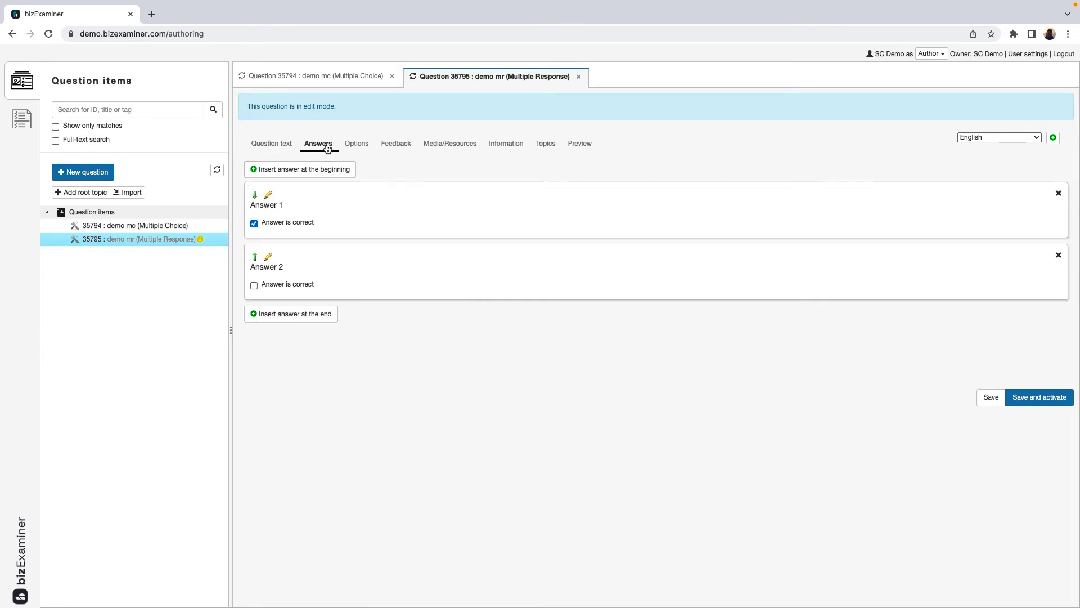
click(304, 308)
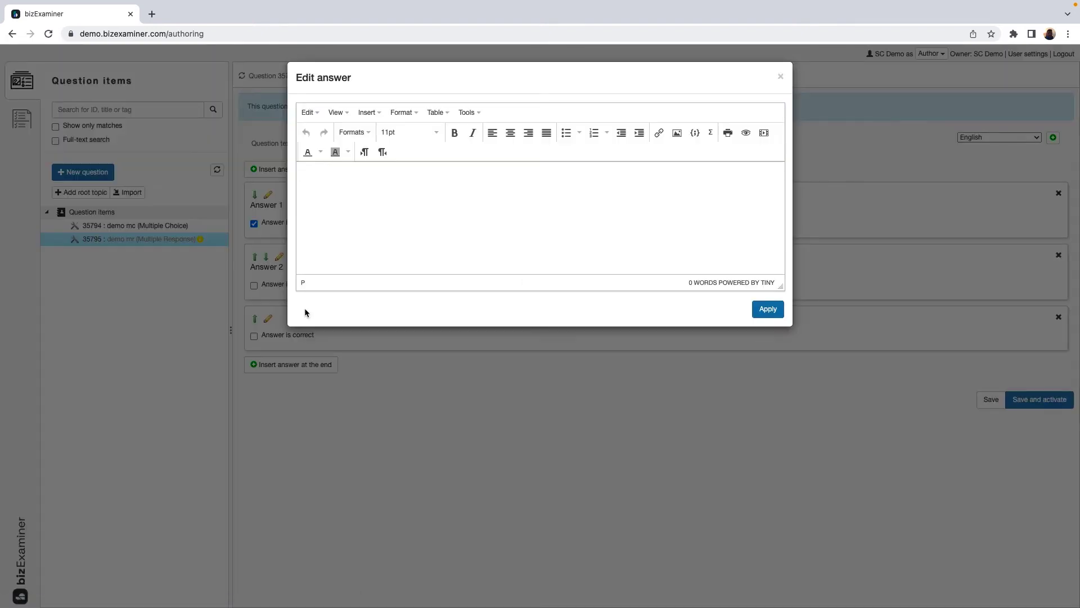
text(Answer 3)
click(768, 308)
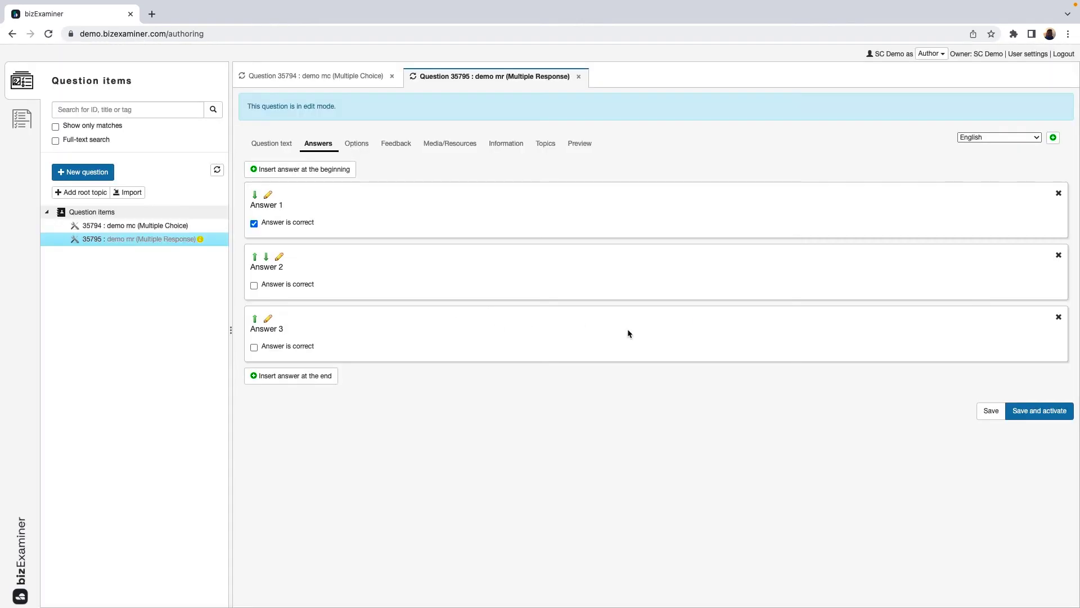
Mark Answers 2 and 3 as correct and untick Answer 1.
click(253, 285)
click(254, 347)
click(254, 223)
Verify in preview that Answers 2 and 3 earn full points, then save and activate demo mr as a new revision.
click(576, 144)
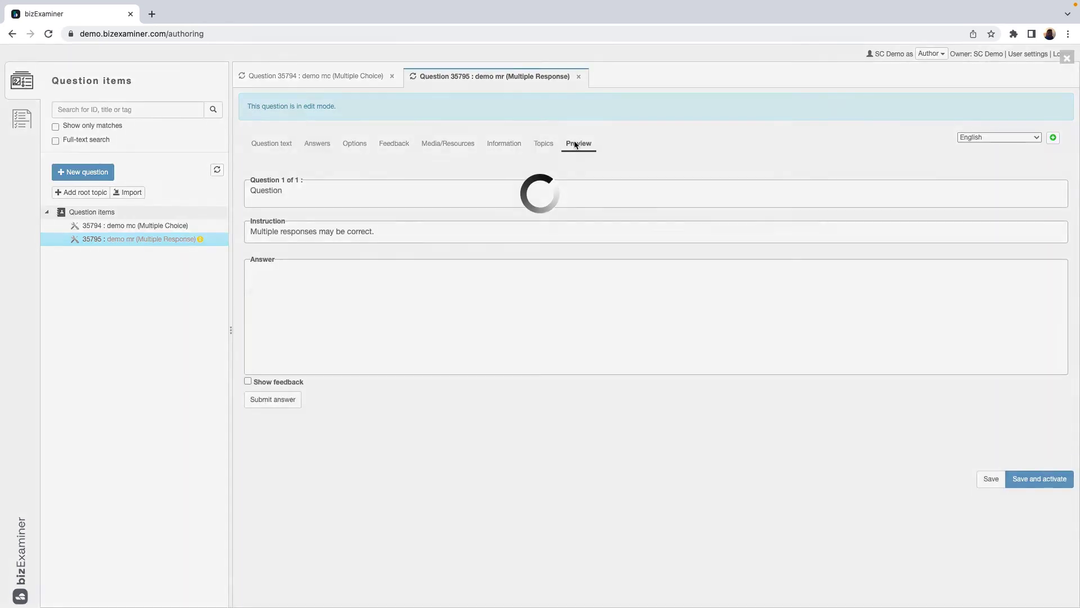
click(256, 312)
click(256, 334)
click(273, 399)
click(256, 312)
click(274, 399)
click(256, 312)
click(275, 401)
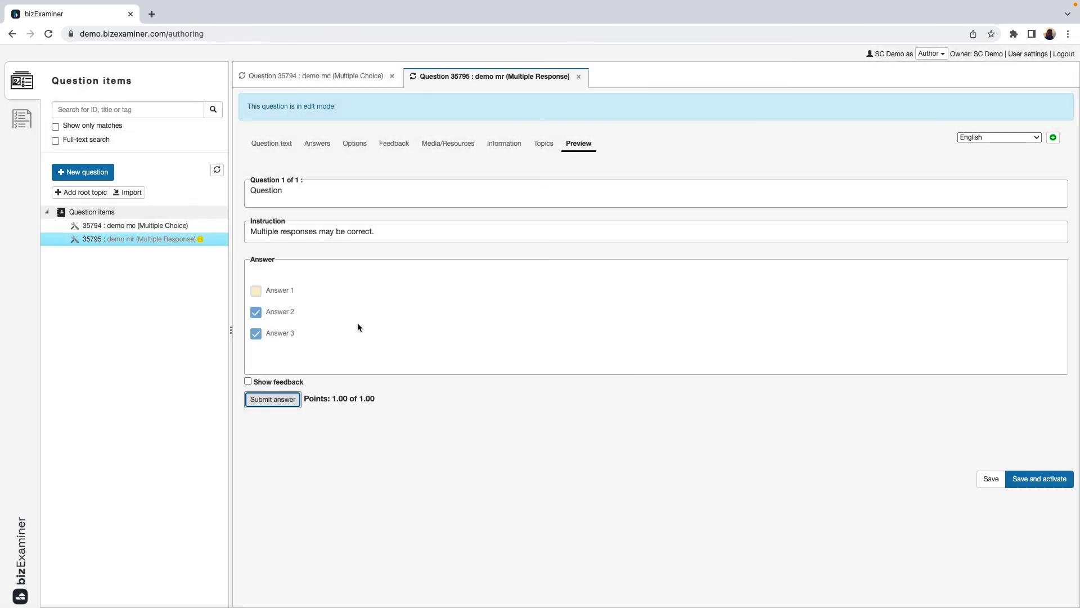
click(1034, 479)
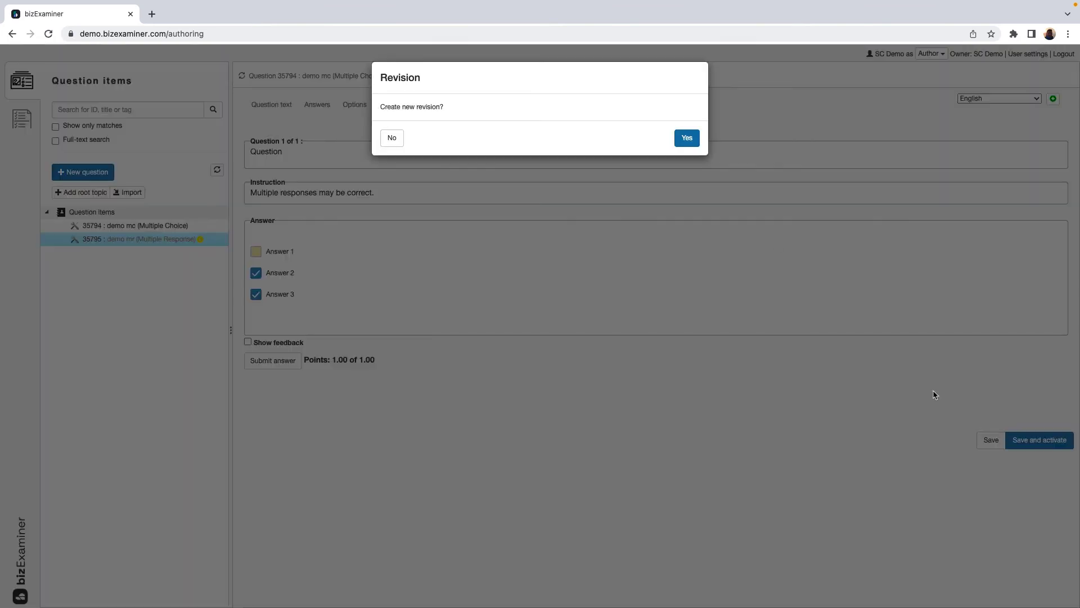
click(689, 138)
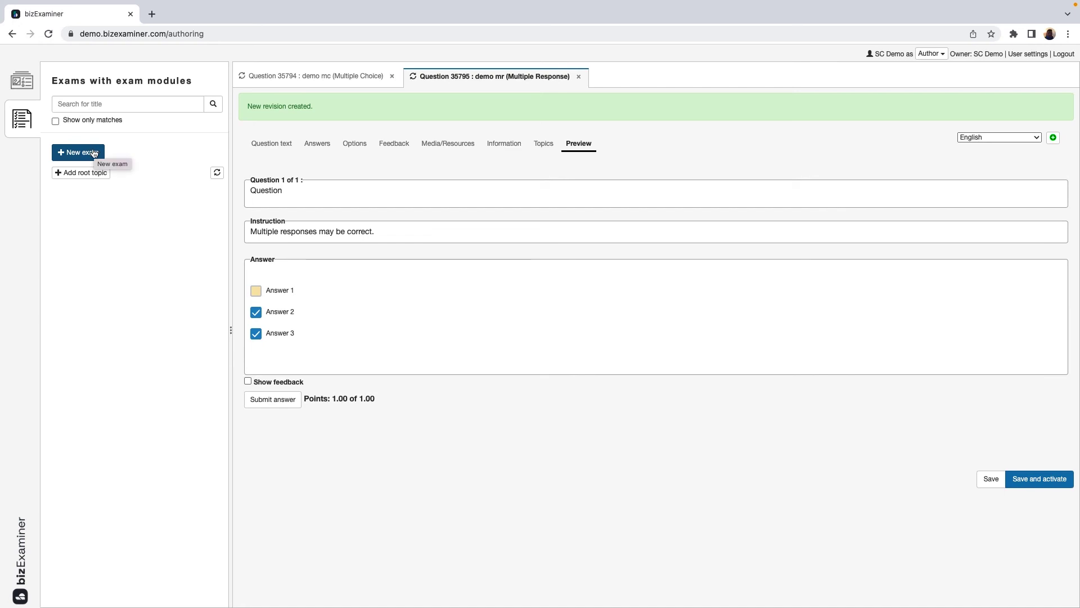
Start a new exam titled 'Demo exam' with Question items as its questions topic.
click(93, 153)
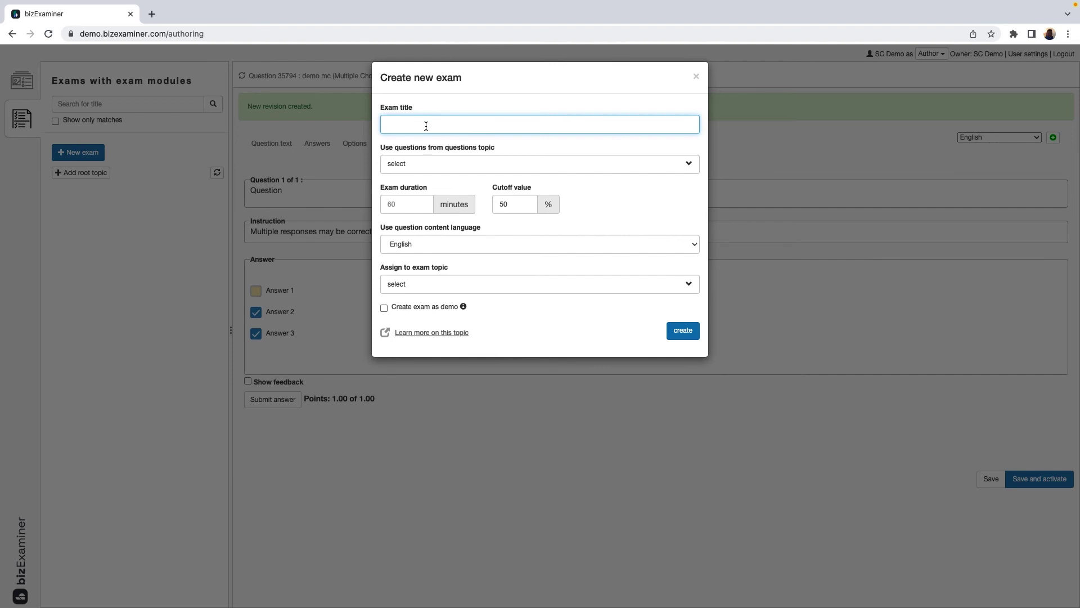
text(Demo exam)
click(459, 168)
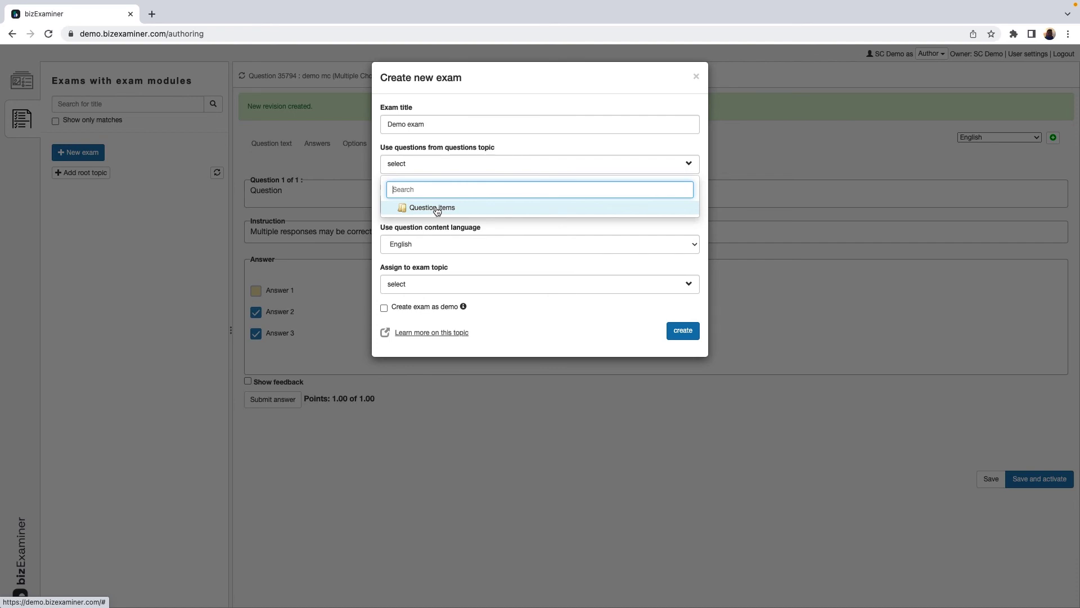
click(437, 209)
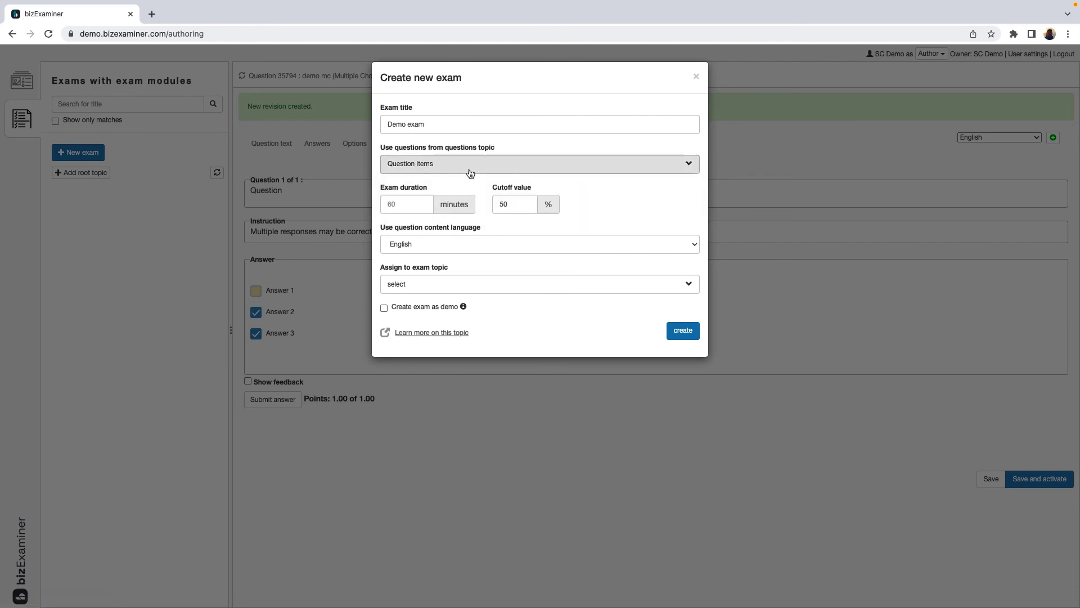
click(685, 332)
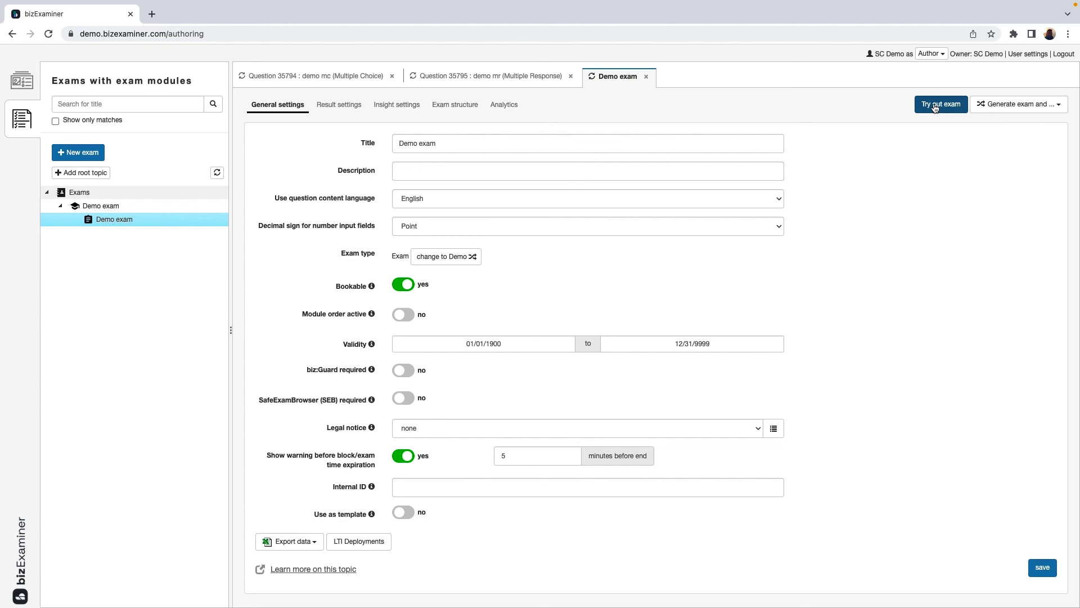
Launch Try out exam for the Demo exam.
click(935, 108)
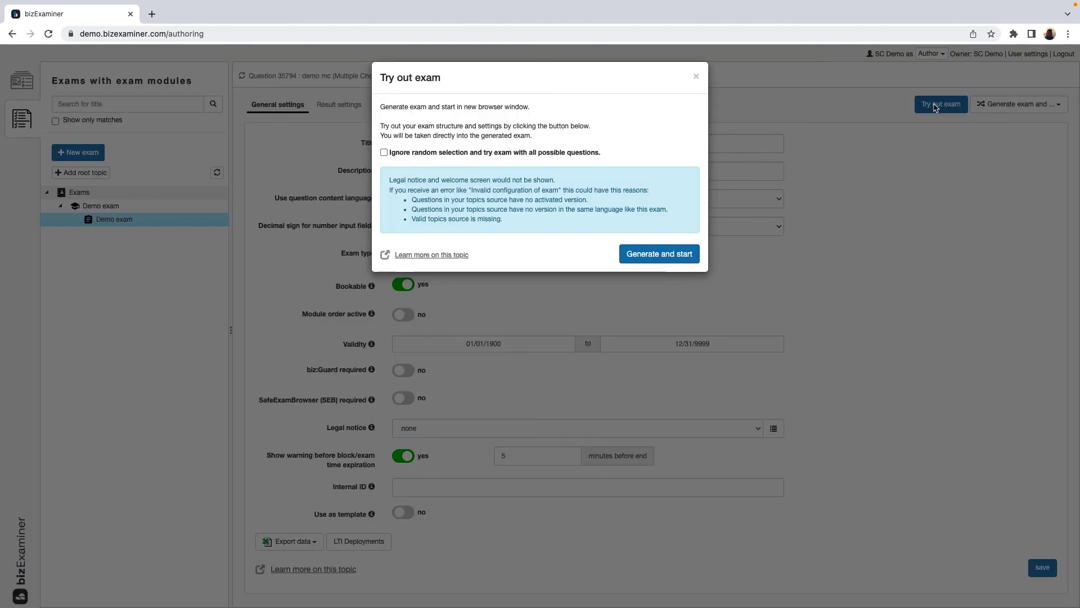